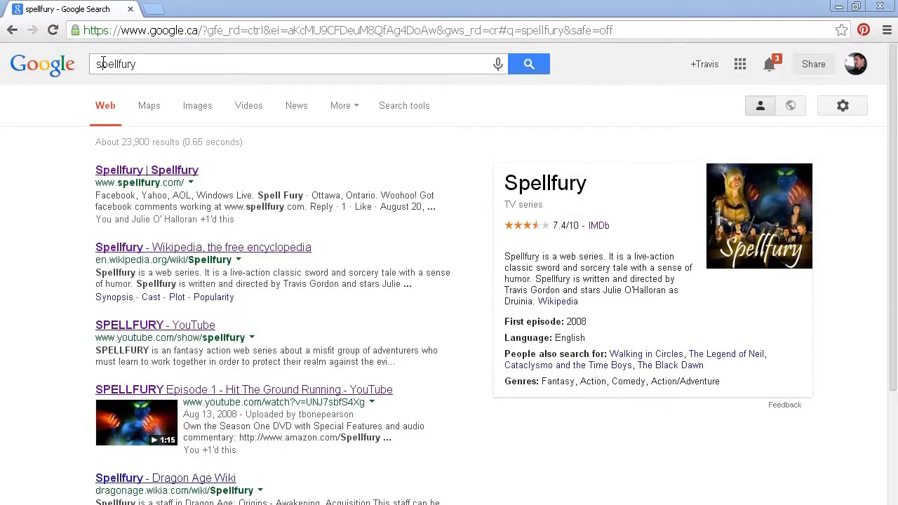
- Search Google for "atari stella" and open the official Stella emulator website from the results
click(172, 66)
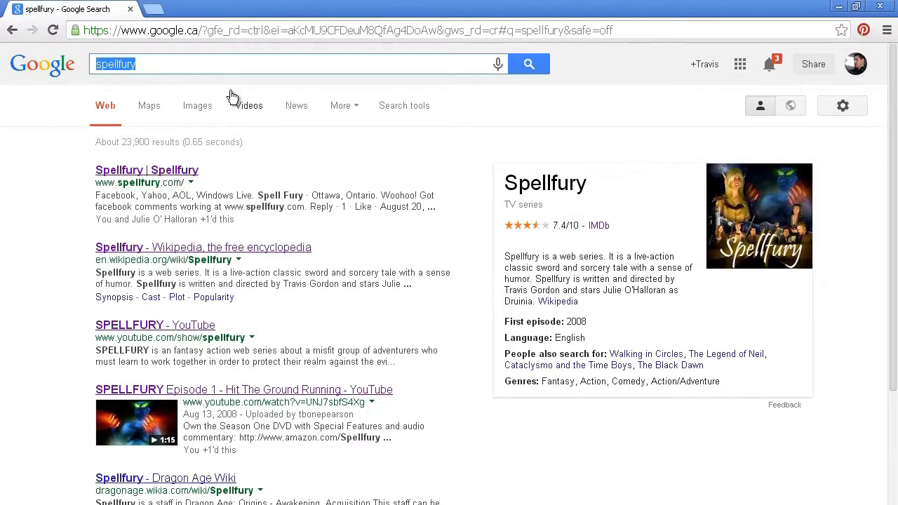
text(atari s)
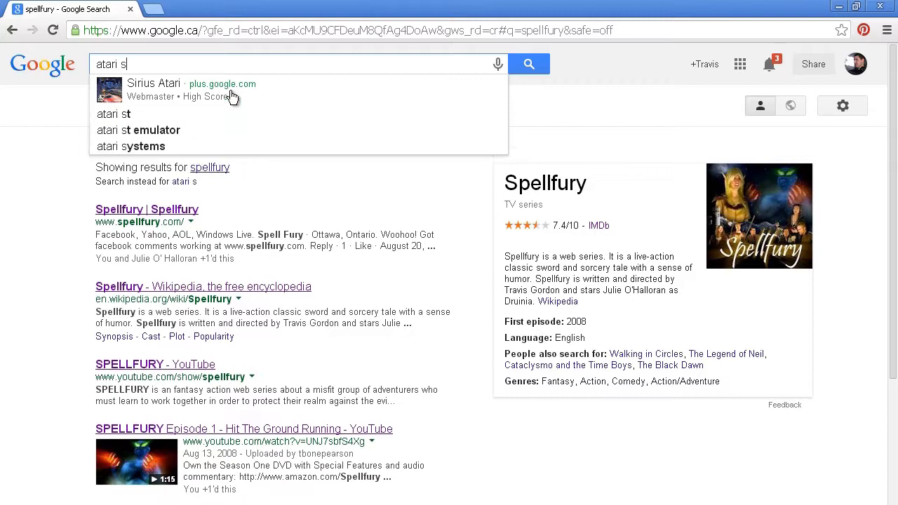
text(tella)
key(Return)
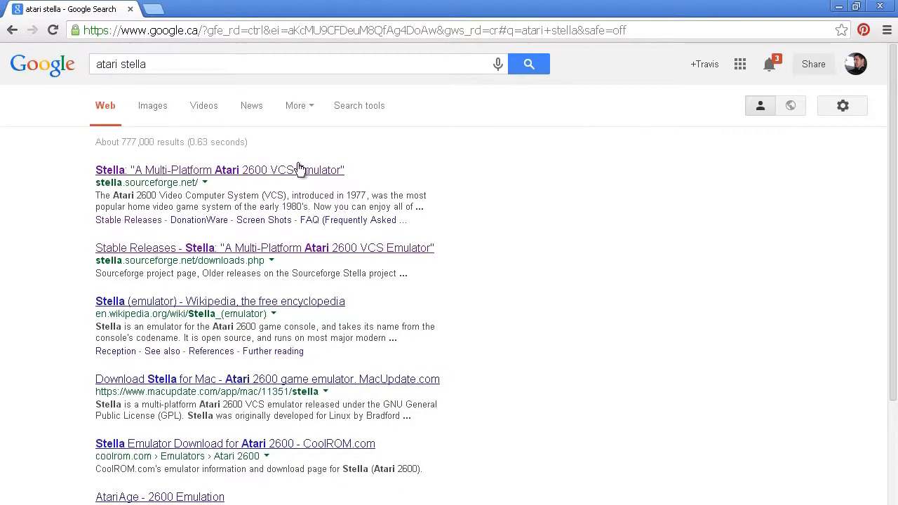
click(202, 171)
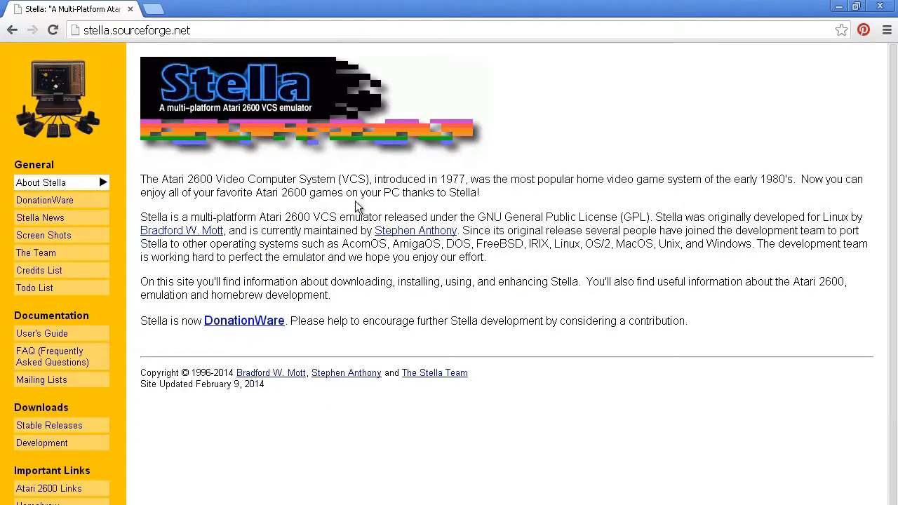
- Download the Stella 3.9.3 Windows installer from the site's stable releases and run it
click(47, 426)
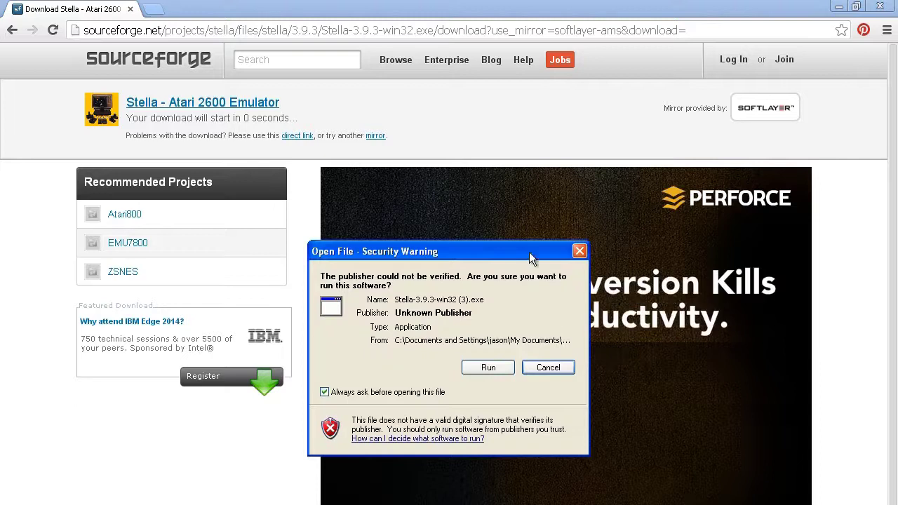
drag(532, 257, 476, 110)
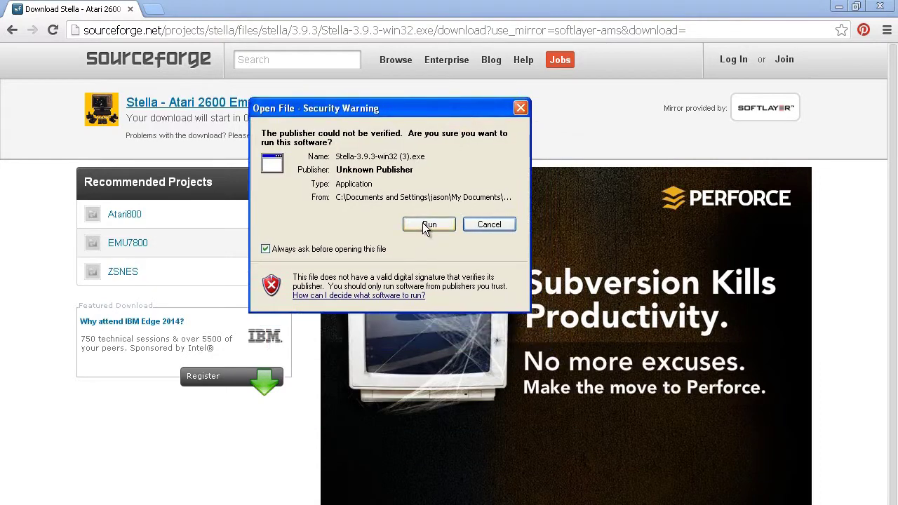
click(428, 224)
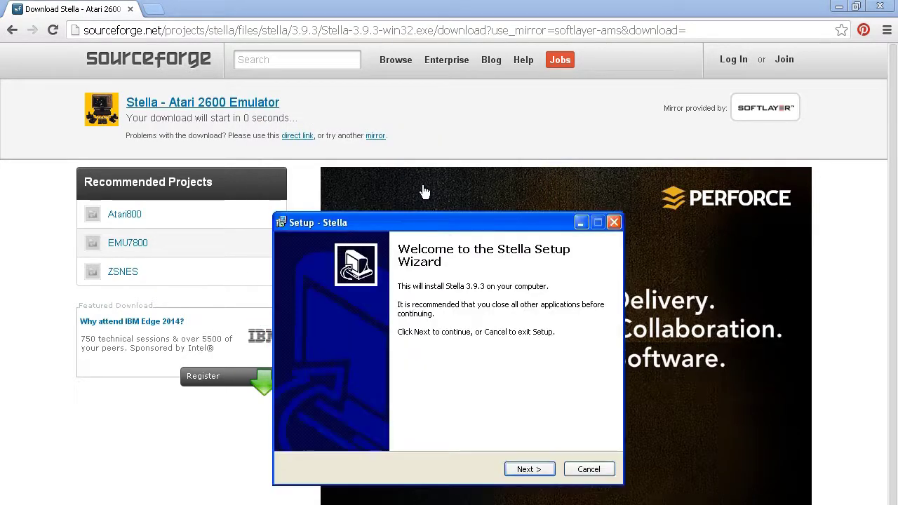
- Install Stella into the existing C:\Program Files\Stella folder, with Start Menu folder Stella and a desktop icon, and finish the setup
drag(444, 229, 370, 133)
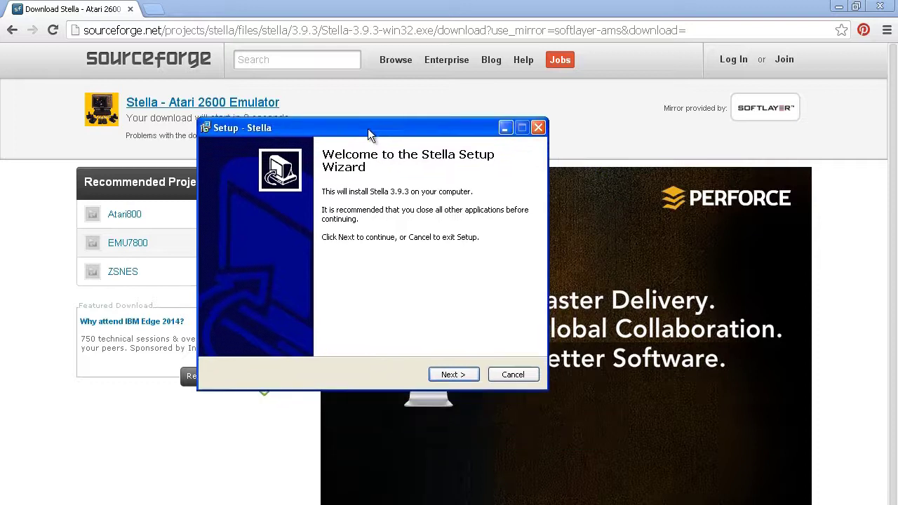
click(451, 374)
click(453, 376)
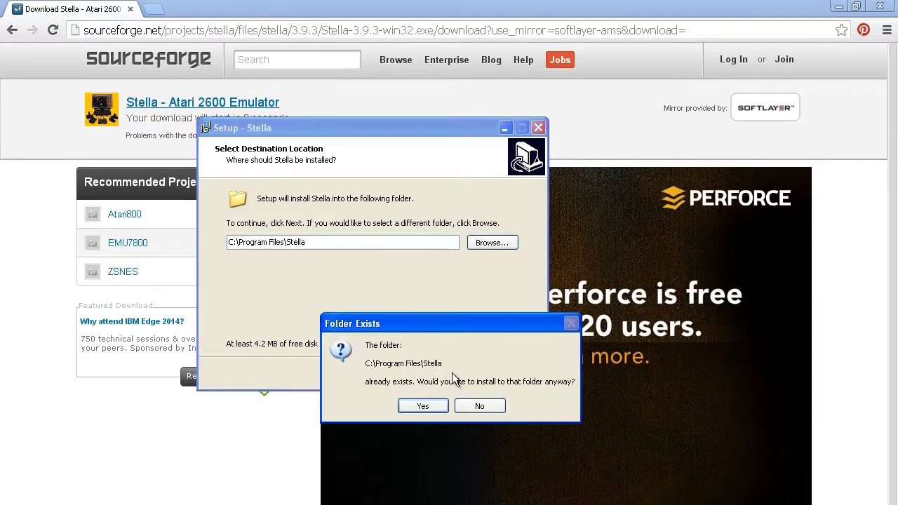
click(422, 411)
click(443, 374)
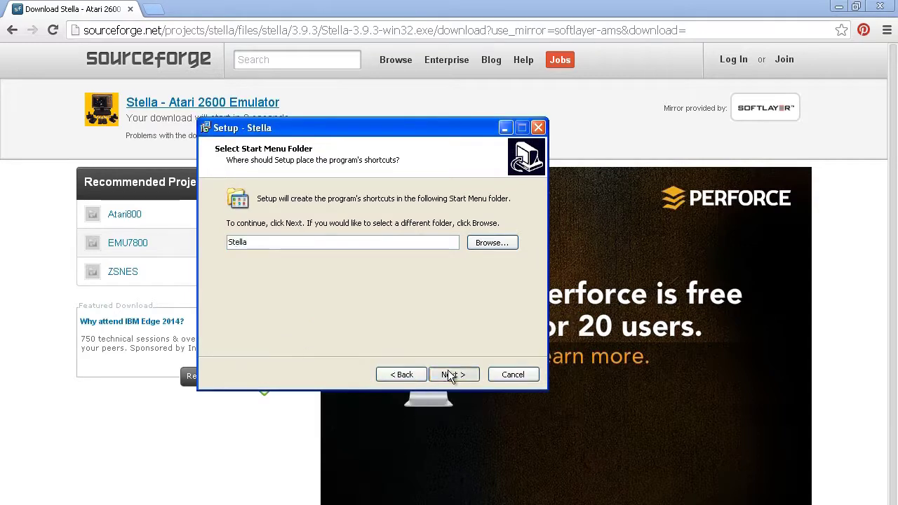
click(277, 239)
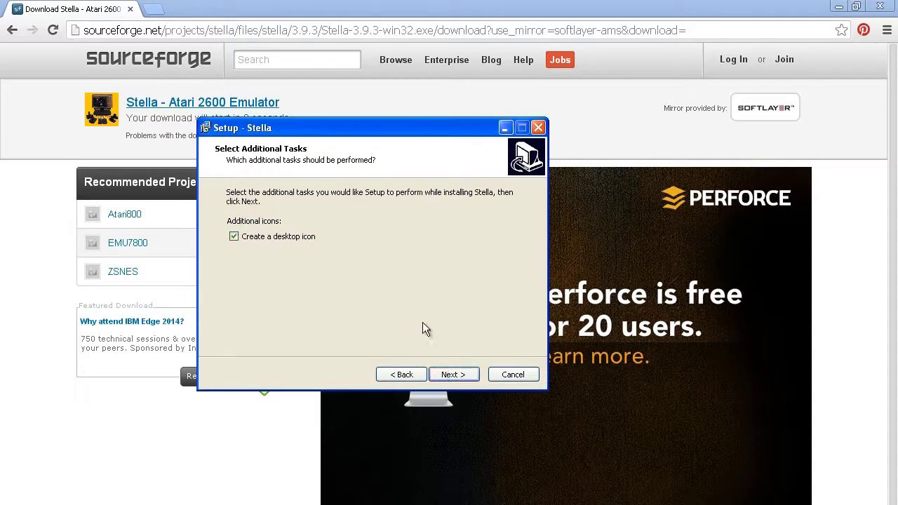
click(451, 375)
click(453, 375)
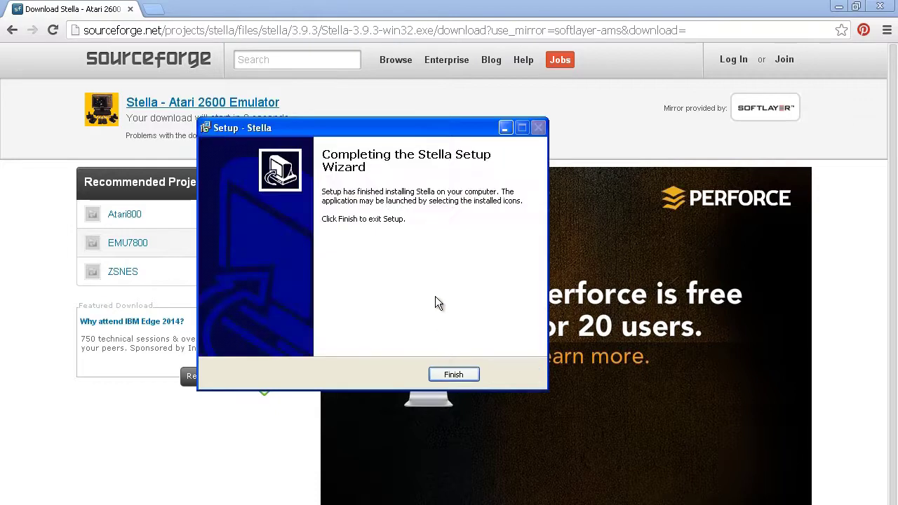
click(453, 376)
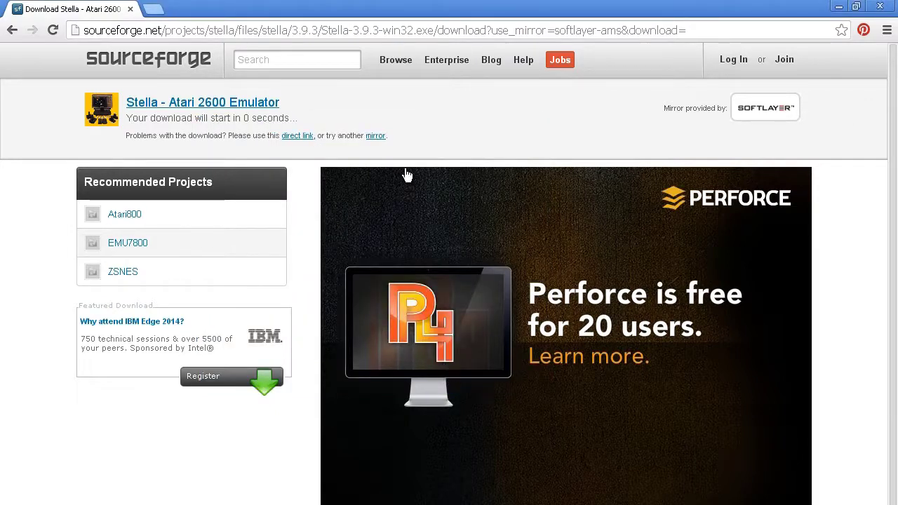
- Launch Stella 3.9.3, browse its file list up to the Desktop folder, and move its window aside
key(super)
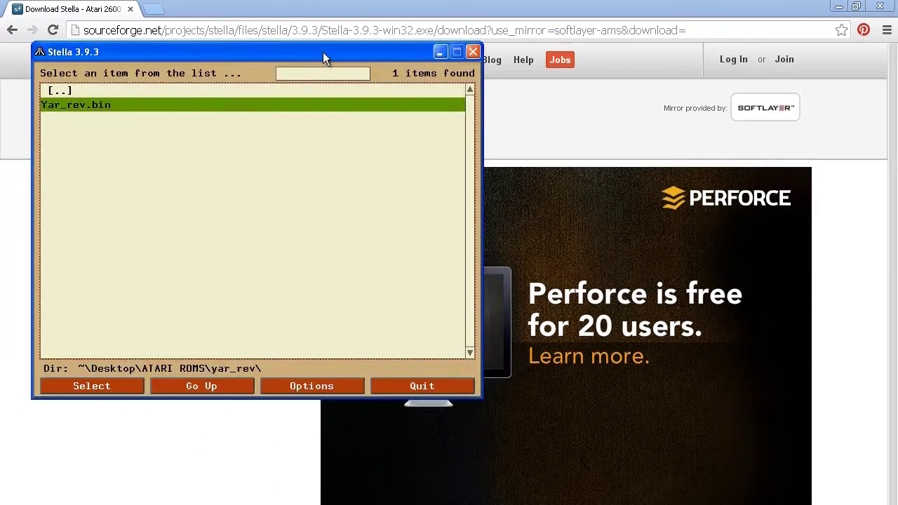
drag(323, 52, 401, 51)
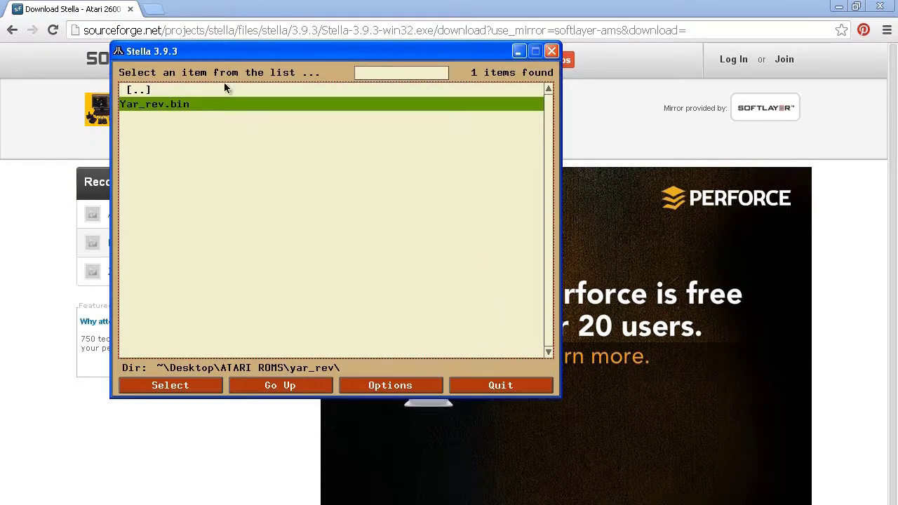
click(270, 387)
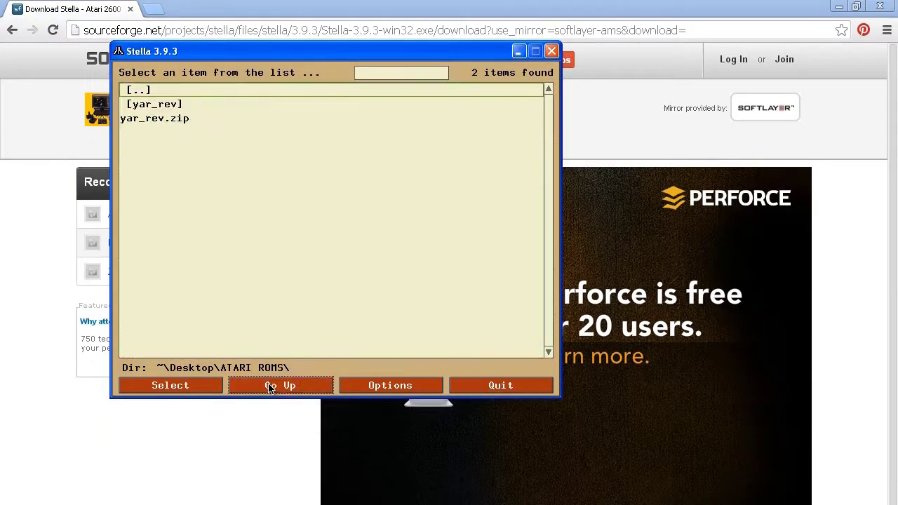
click(272, 390)
drag(319, 54, 676, 103)
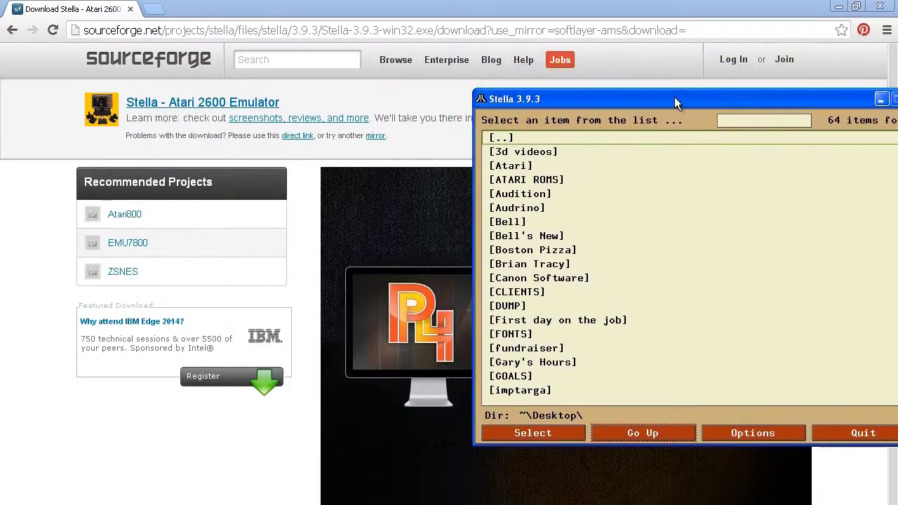
- Search the web for "rom atari combat" in the browser
click(265, 30)
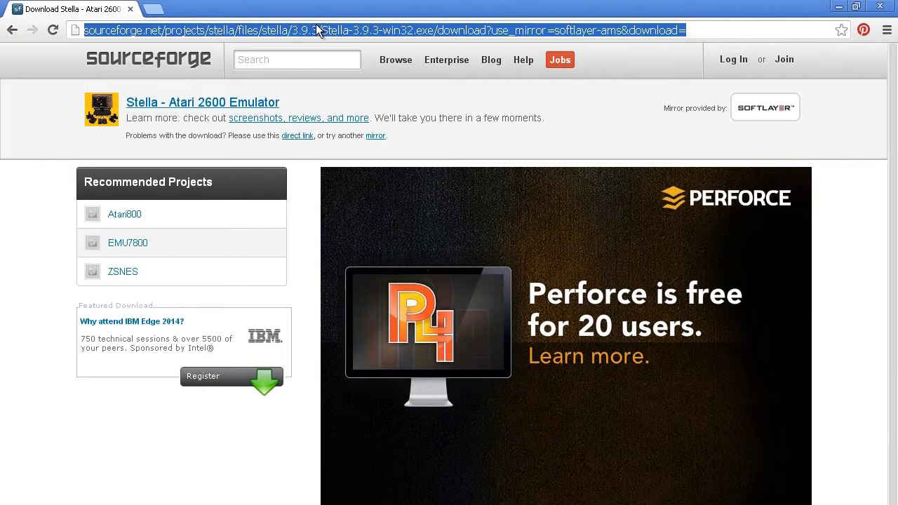
text(rom )
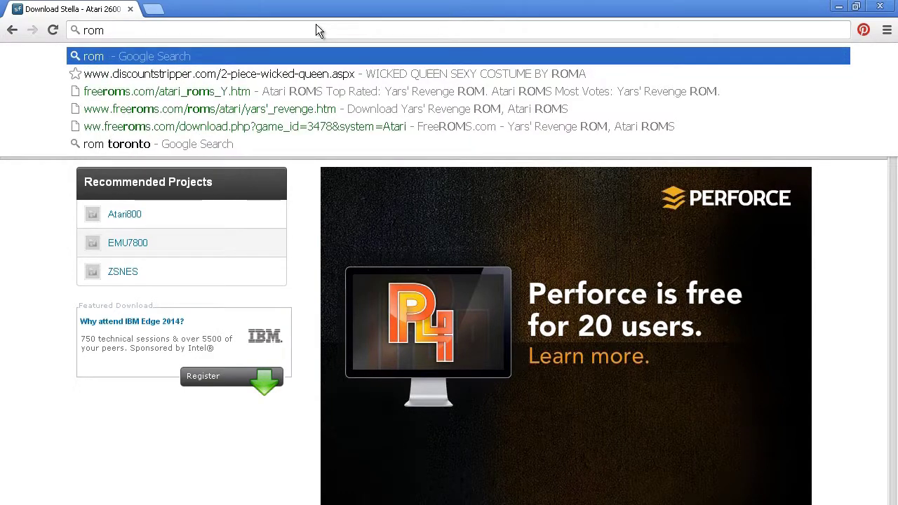
text(atari )
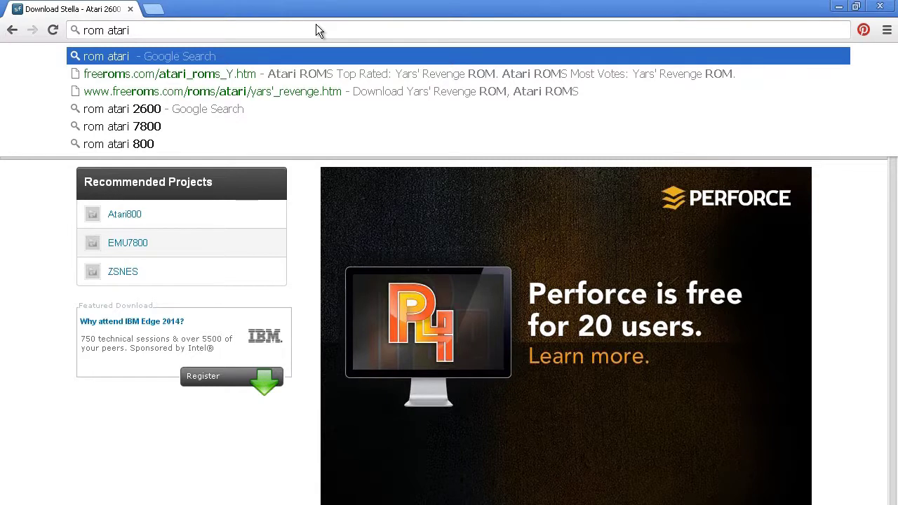
text(combat)
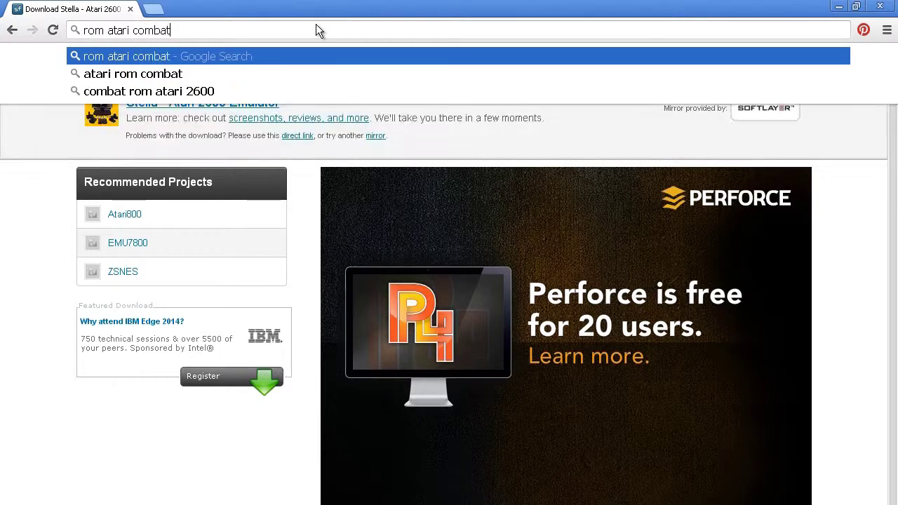
key(Return)
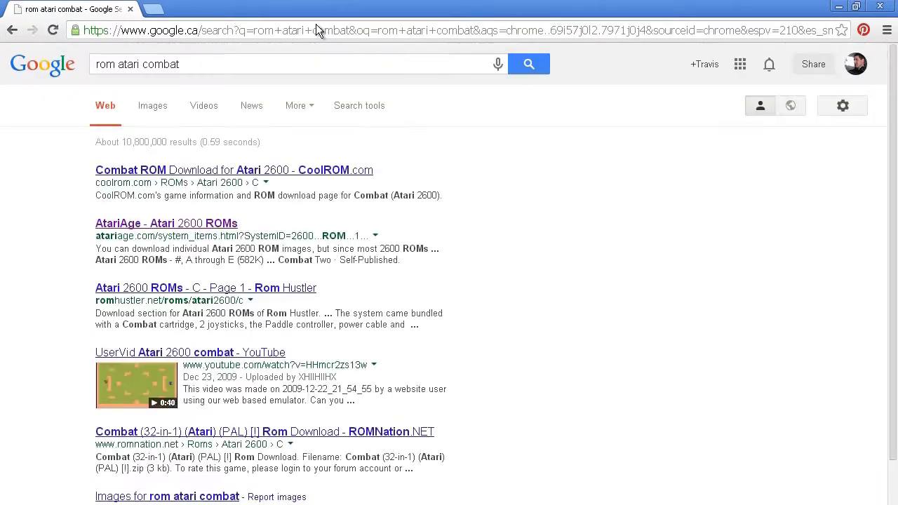
- Open the AtariAge Atari 2600 ROMs result and download the Combat ROM published by Atari
click(182, 225)
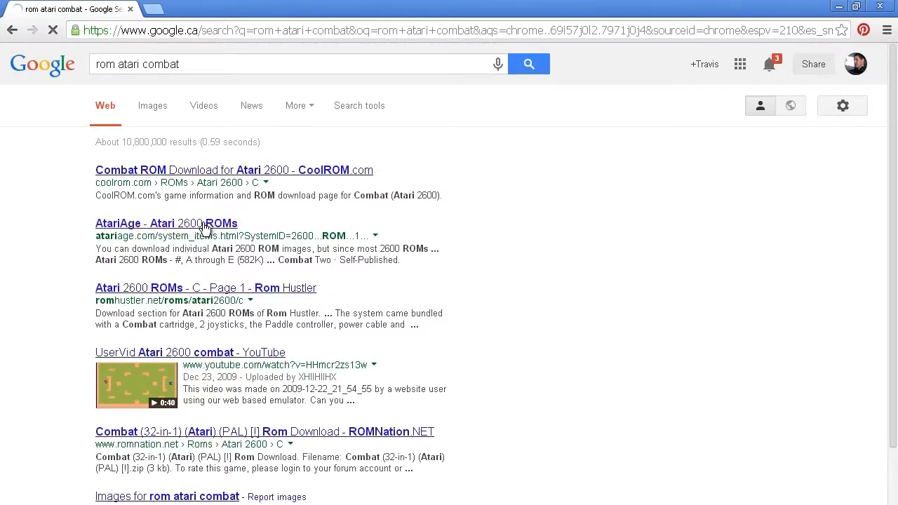
scroll(429, 223, down, 3)
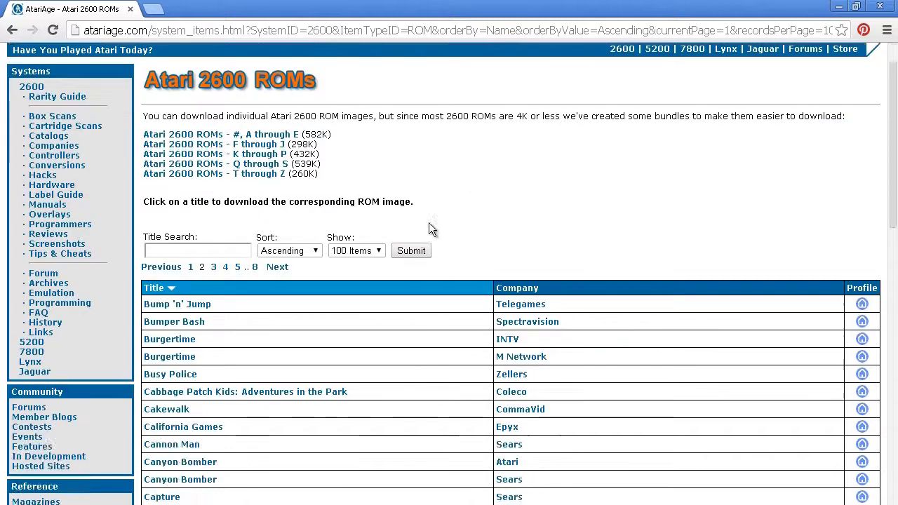
scroll(428, 223, down, 7)
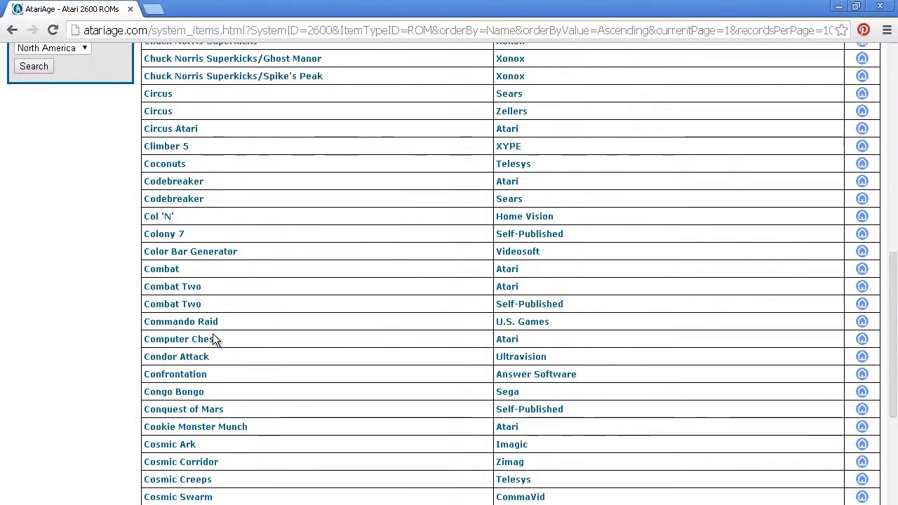
scroll(295, 290, down, 1)
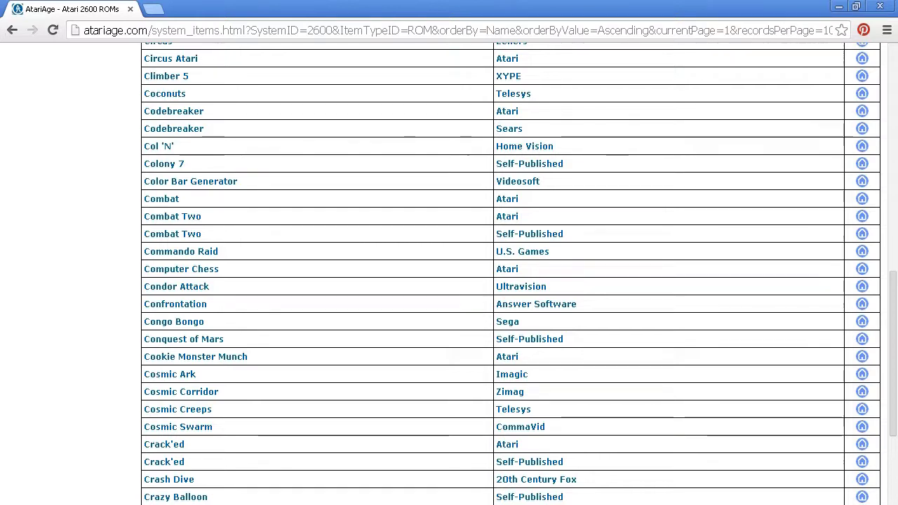
- Copy Combat.zip from the Downloads folder
key(alt+Tab)
drag(347, 311, 636, 93)
right_click(669, 452)
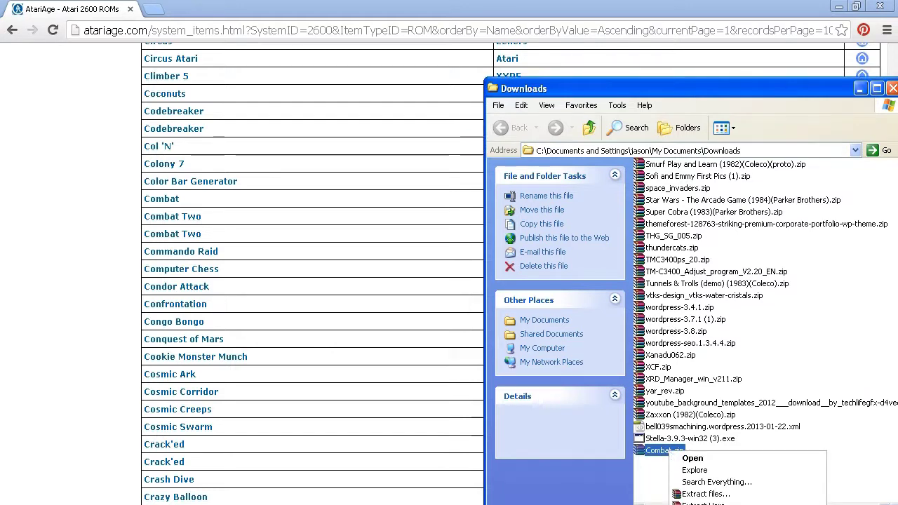
click(778, 90)
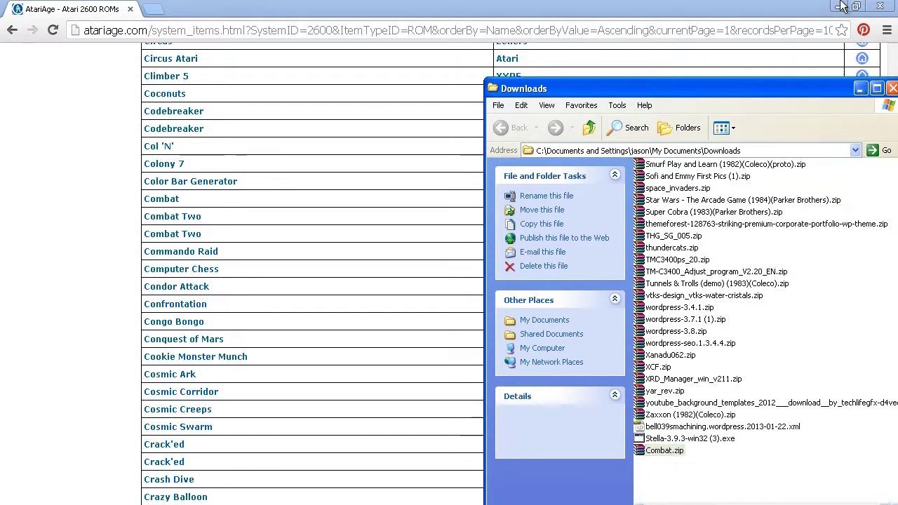
- Clear the open windows off the desktop and paste Combat.zip into the desktop's ATARI ROMS folder
click(860, 88)
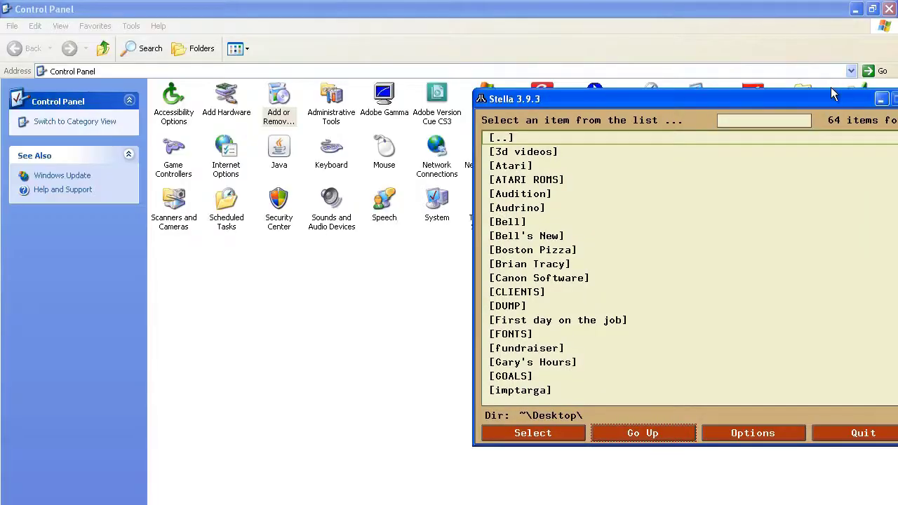
drag(831, 94, 647, 94)
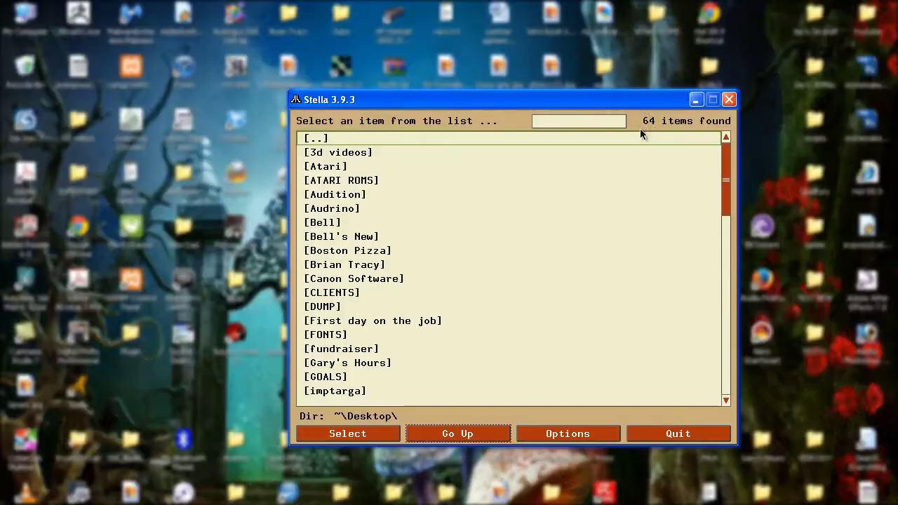
click(695, 99)
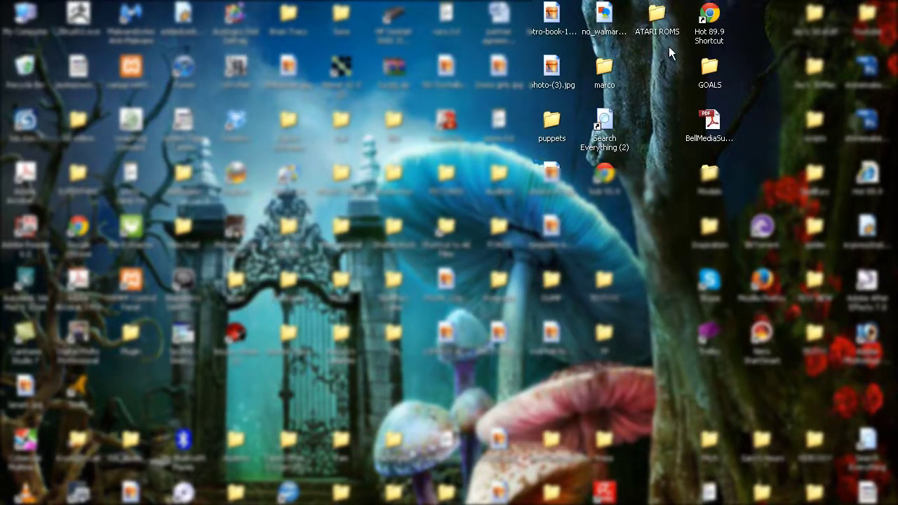
double_click(658, 21)
right_click(316, 258)
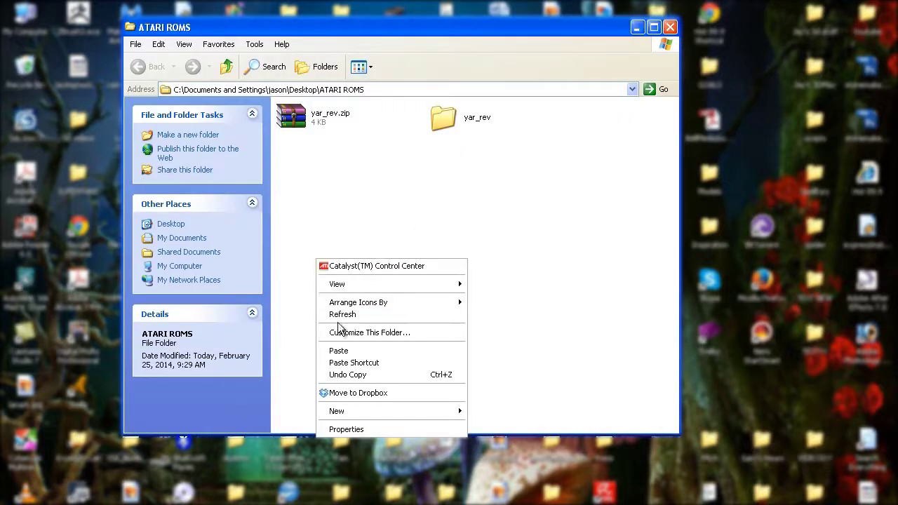
click(340, 352)
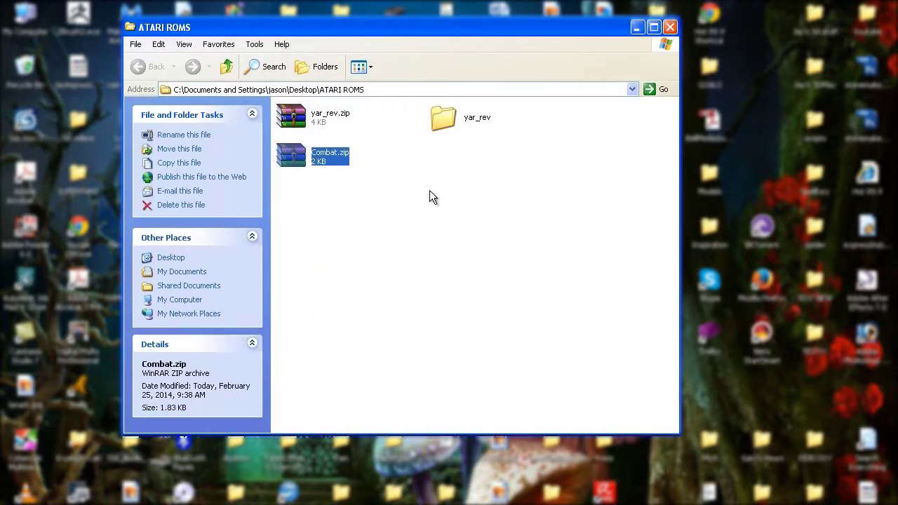
- Extract Combat.zip into its own Combat folder within ATARI ROMS and open that folder
right_click(323, 151)
click(342, 204)
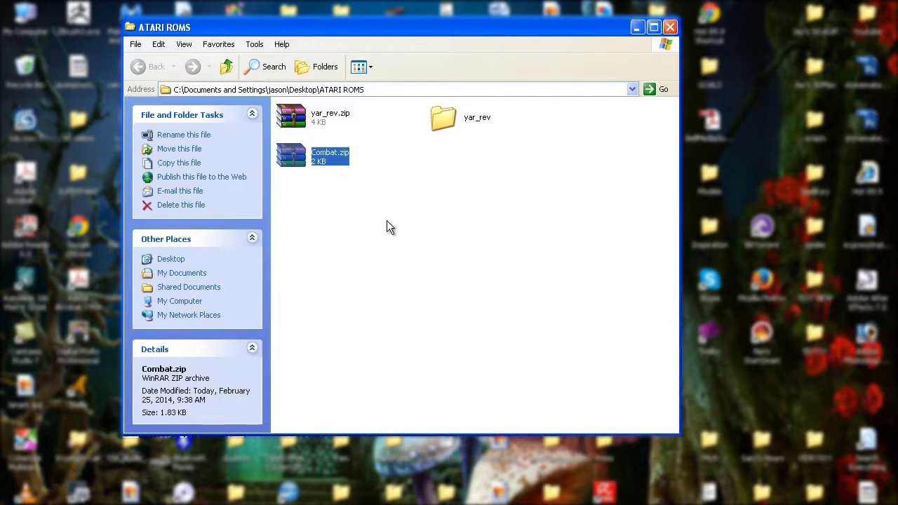
double_click(469, 156)
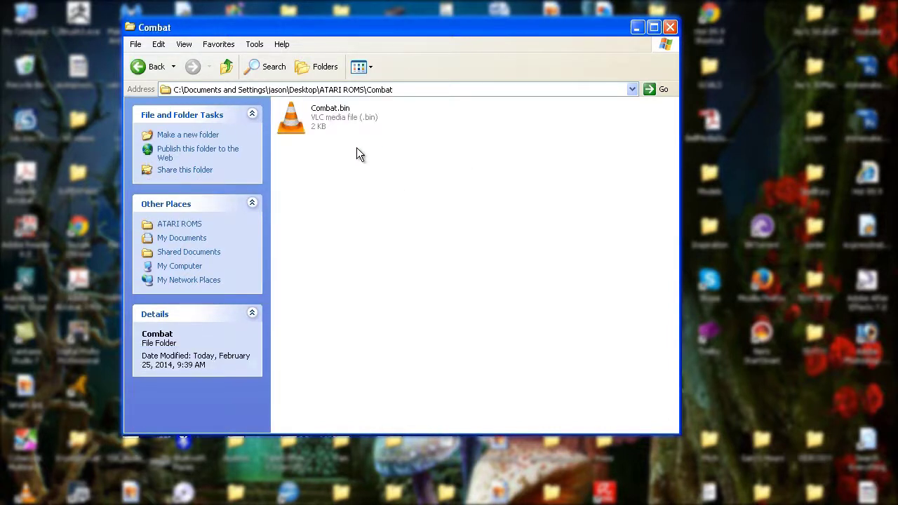
- Launch Stella and load Combat.bin from the Combat folder inside the desktop's ATARI ROMS folder
double_click(304, 110)
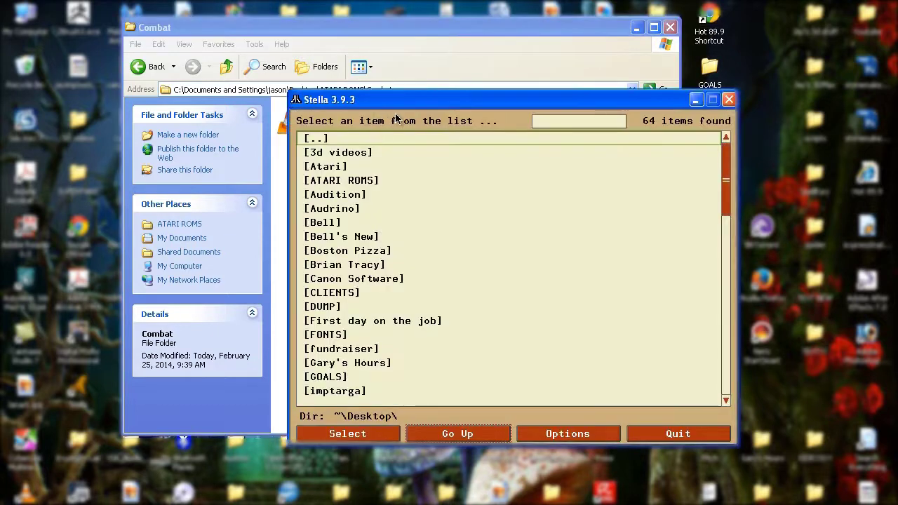
drag(422, 100, 516, 47)
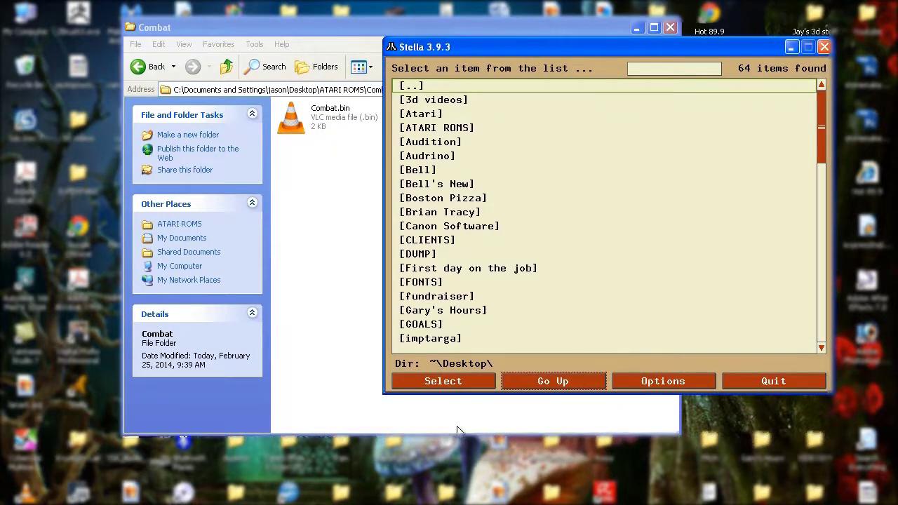
double_click(450, 128)
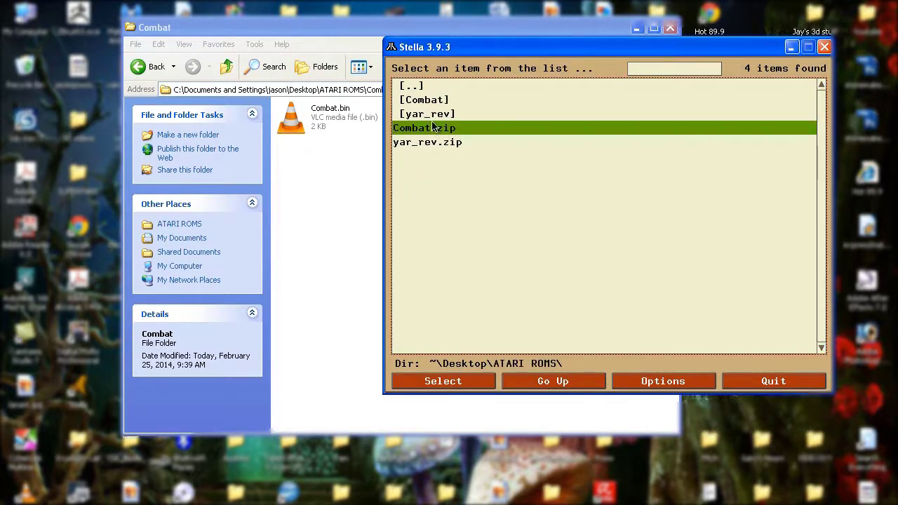
double_click(435, 101)
double_click(433, 101)
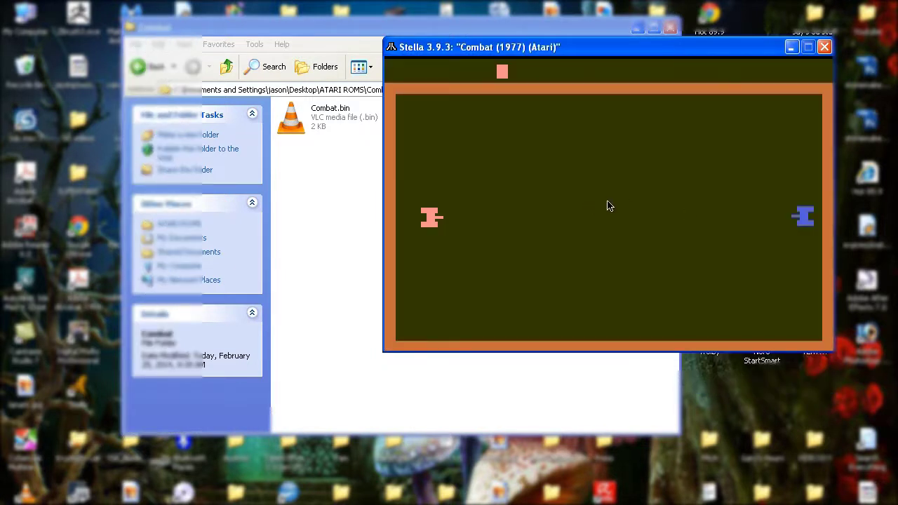
- Start a Combat match with the console reset so the tanks can be controlled
key(F2)
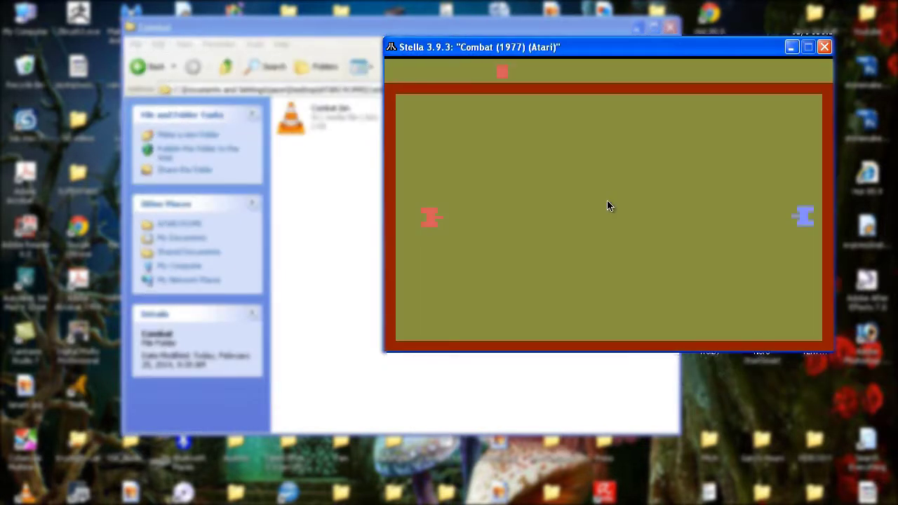
key(ctrl+p)
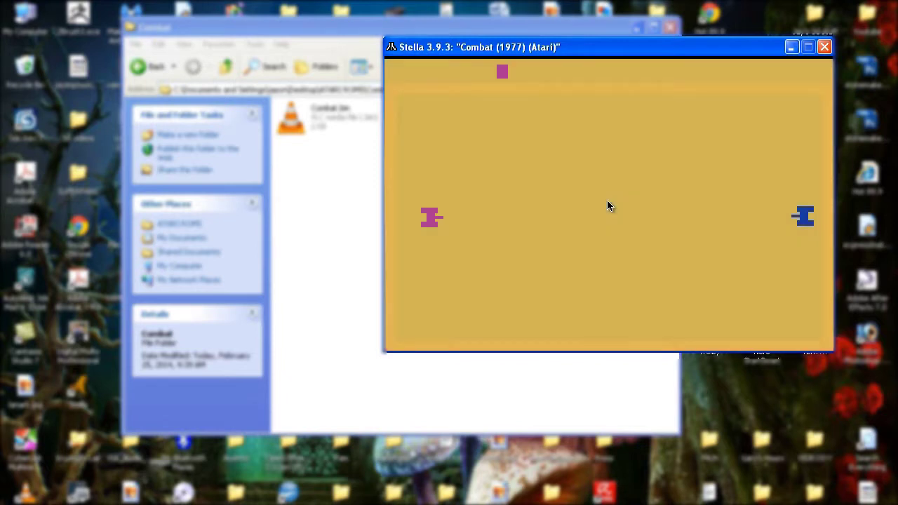
key(F2)
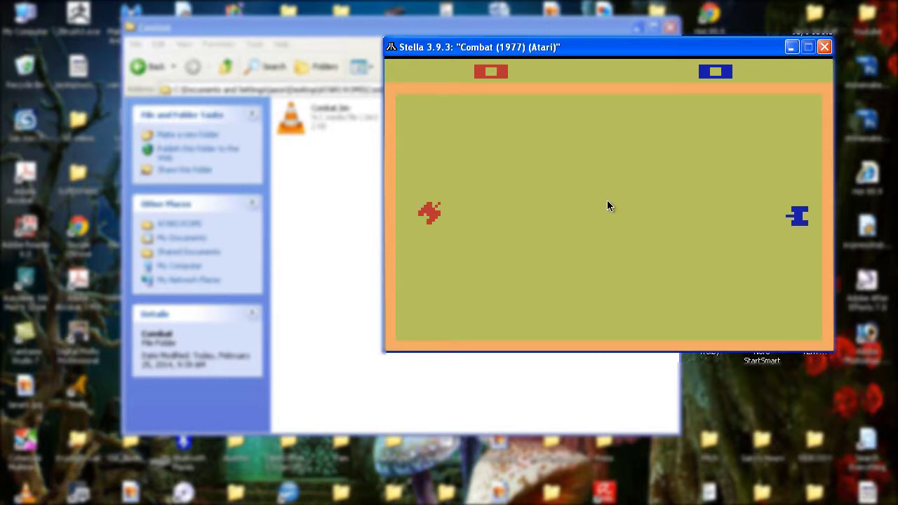
- Drive the red tank across the upper half of the field and shoot the blue tank at the far side
key(Up)
key(Up)
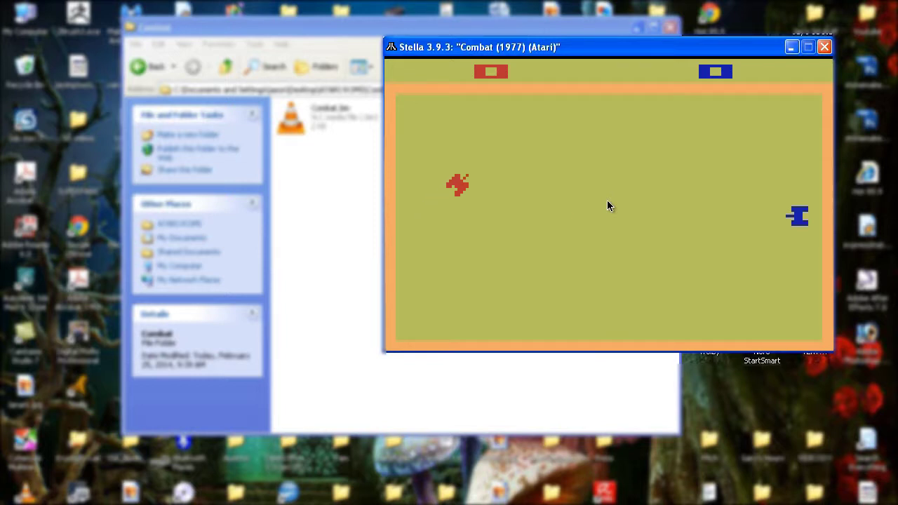
key(Right)
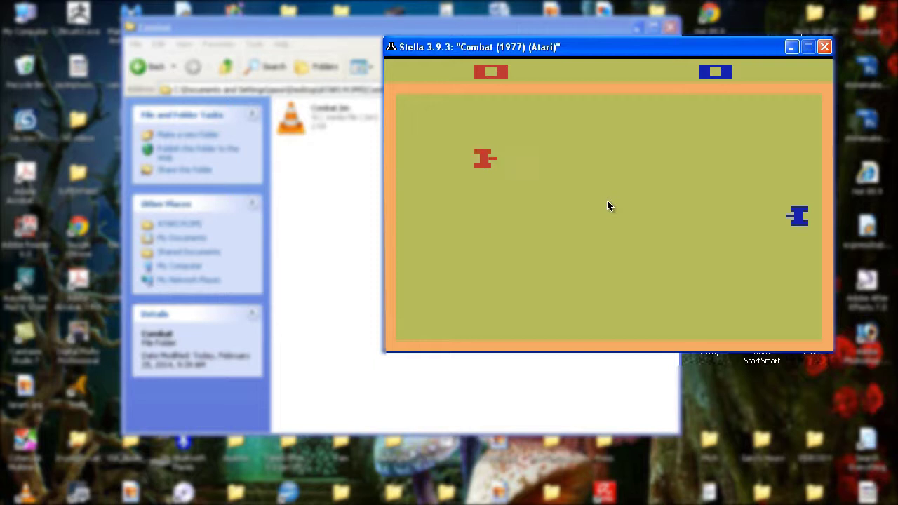
key(Right)
key(space)
key(Up)
key(Left)
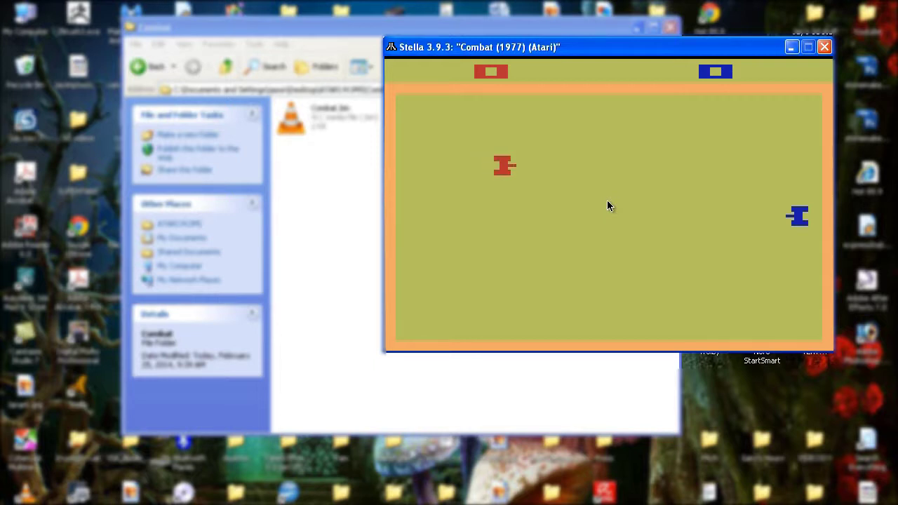
key(Up)
key(Up)
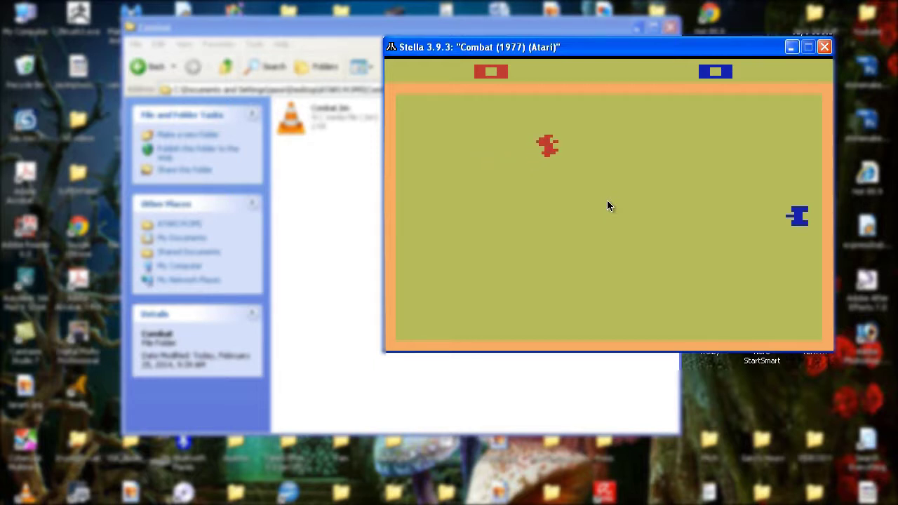
key(Right)
key(Right)
key(Right)
key(Up)
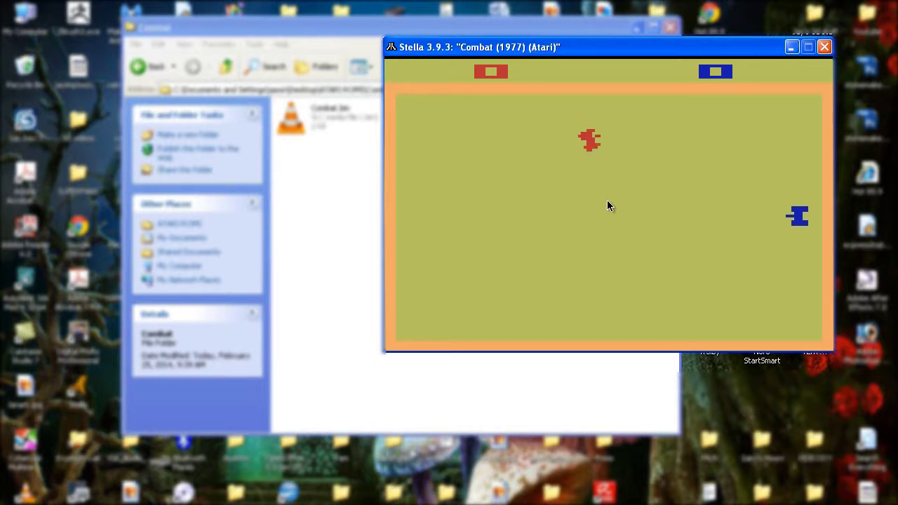
key(Up)
key(Right)
key(Right)
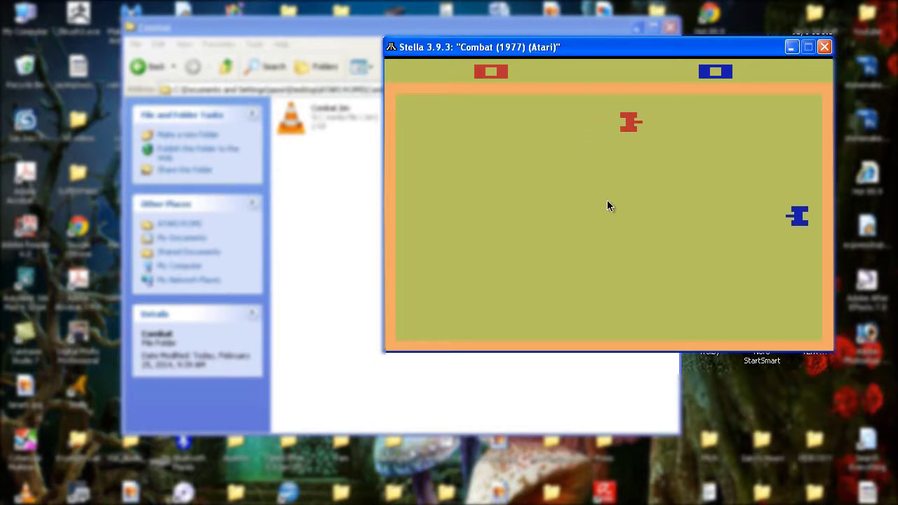
key(space)
key(Left)
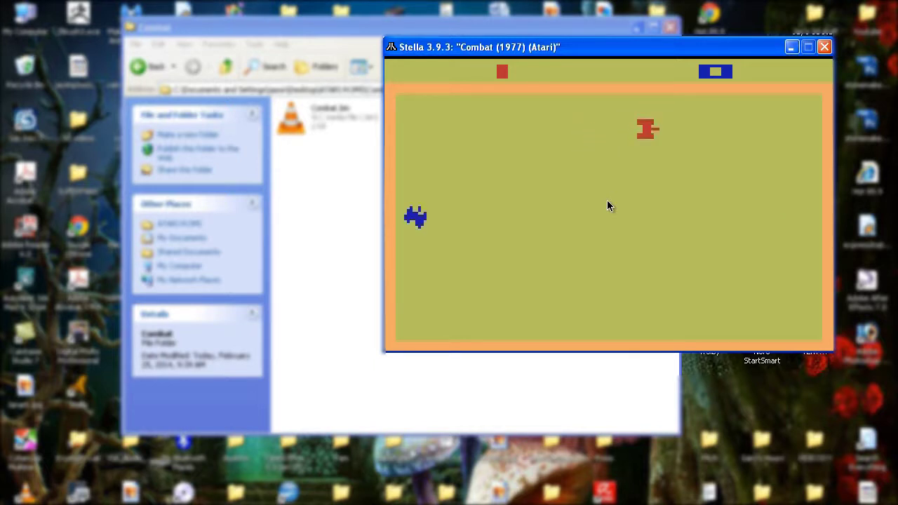
- Turn the red tank around, drive it back toward the relocated blue tank and shoot it again
key(Left)
key(Up)
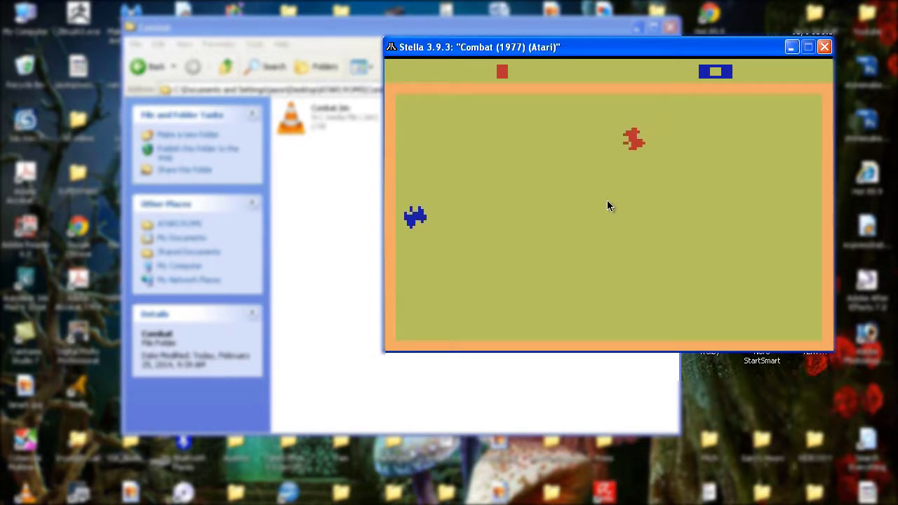
key(Left)
key(Up)
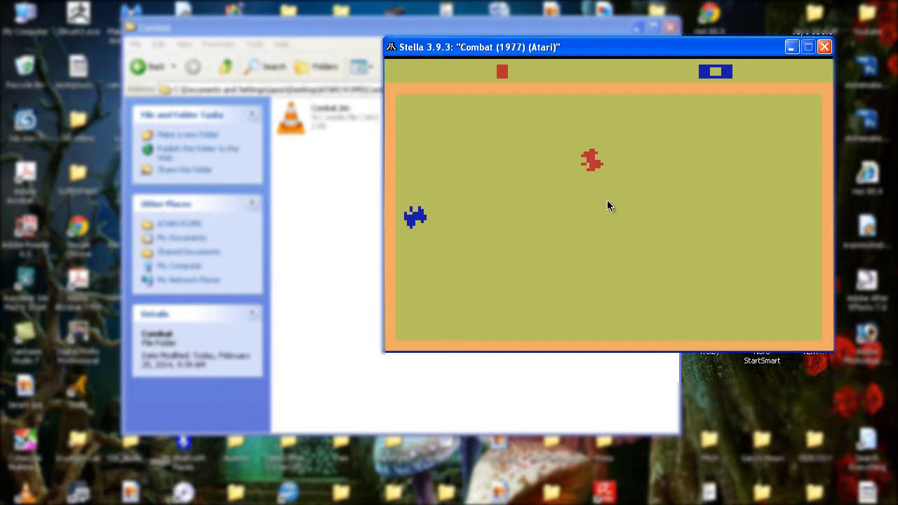
key(Right)
key(Up)
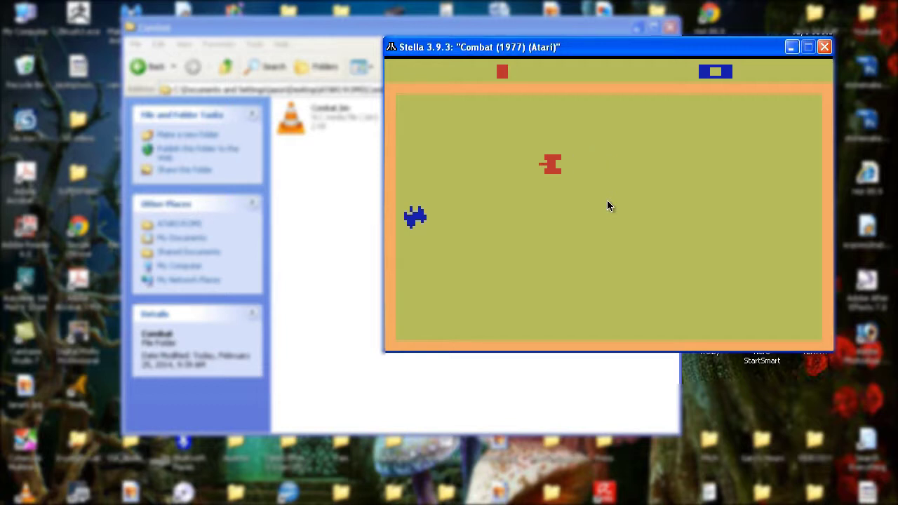
key(Left)
key(space)
key(Left)
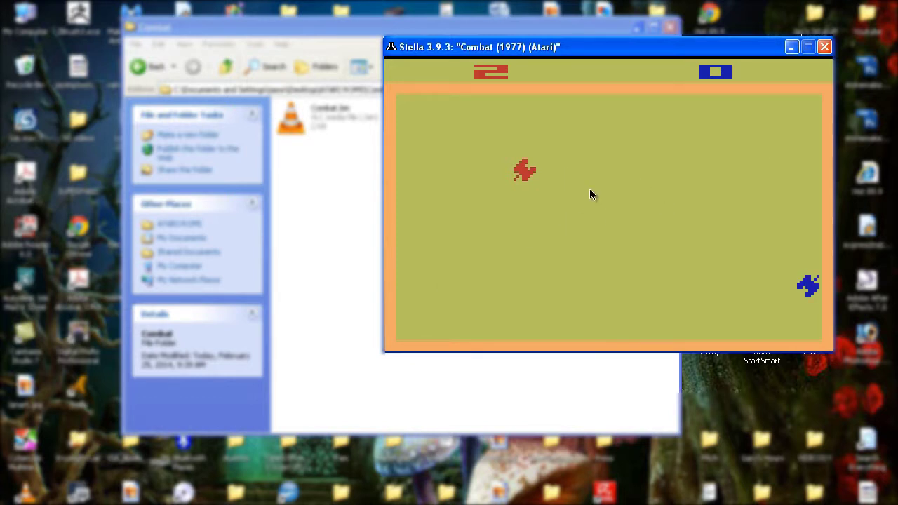
- Exit the Combat game to the ROM list and close Stella
key(Escape)
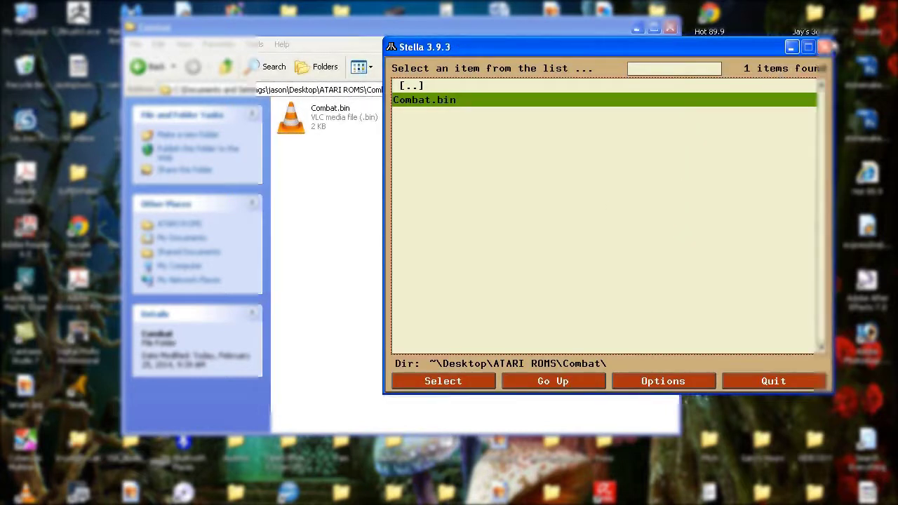
click(825, 47)
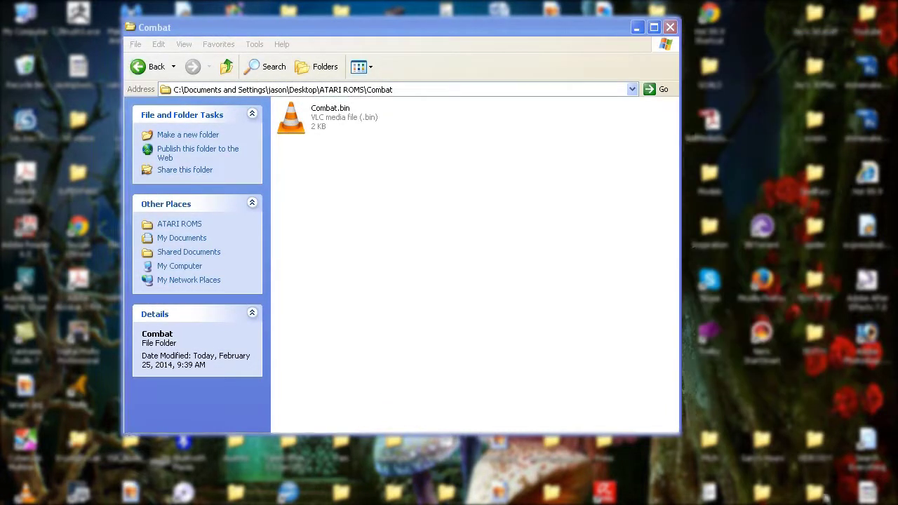